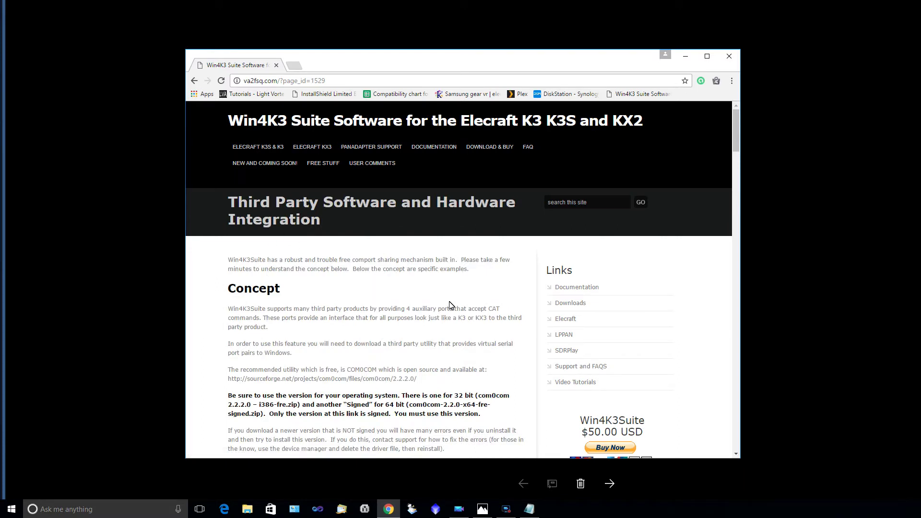
# Locate and highlight the com0com 2.2.2.0 download address on the third-party integration page
pyautogui.scroll(-1, 444, 306)
pyautogui.scroll(-1, 439, 306)
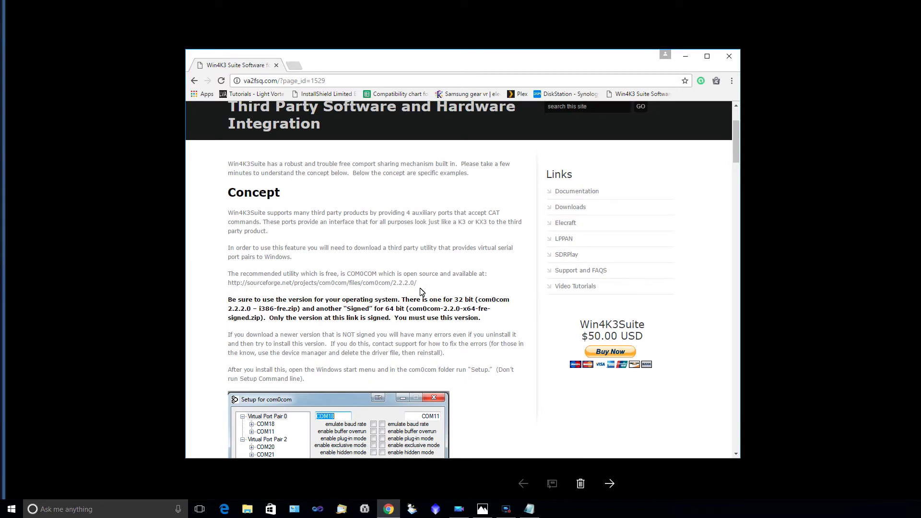
pyautogui.moveTo(417, 283); pyautogui.dragTo(229, 287)
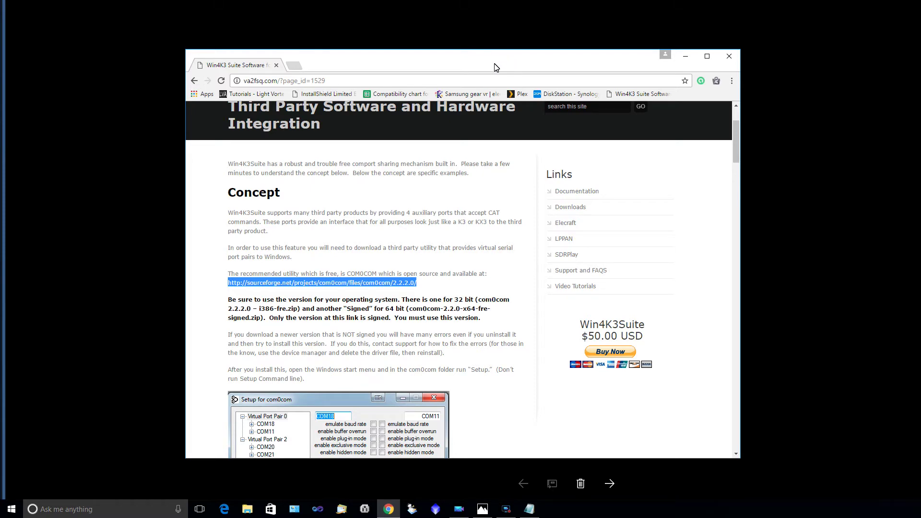
pyautogui.moveTo(503, 61); pyautogui.dragTo(513, 64)
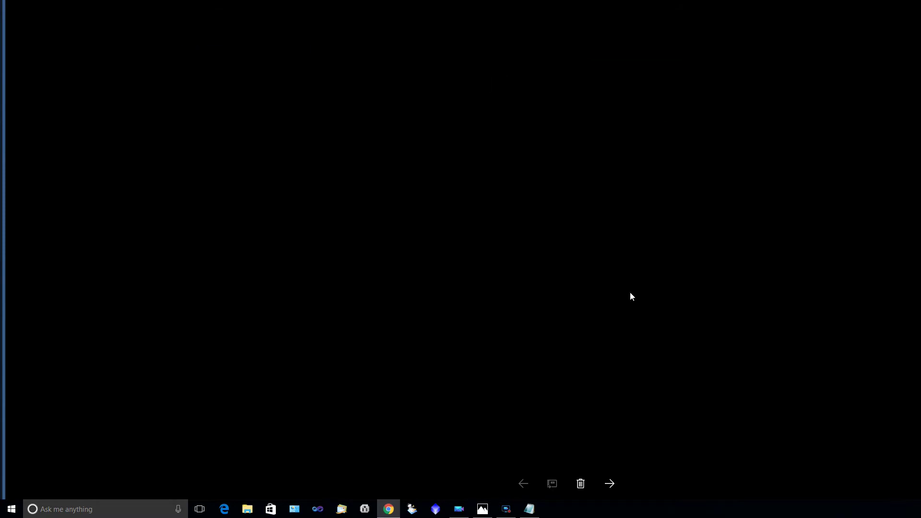
# Launch the Setup program from the installed com0com folder
pyautogui.click(12, 509)
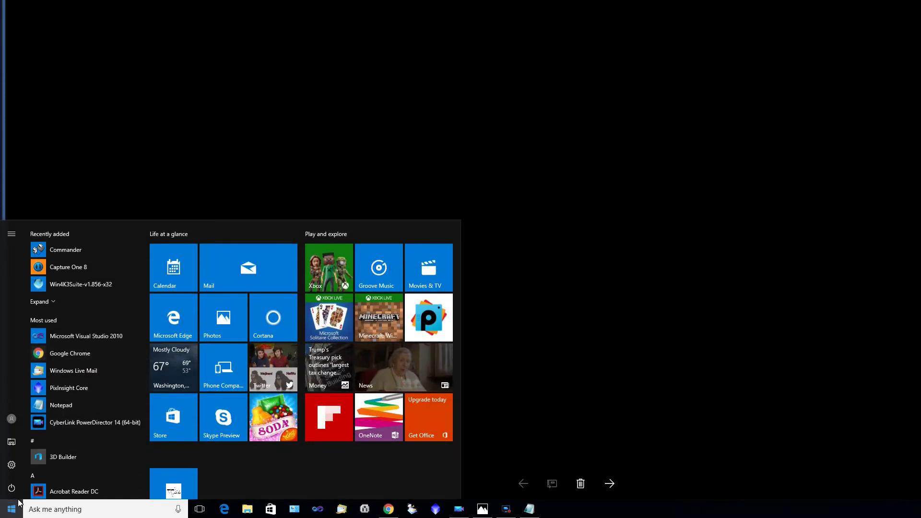
pyautogui.scroll(-3, 64, 374)
pyautogui.scroll(-5, 65, 373)
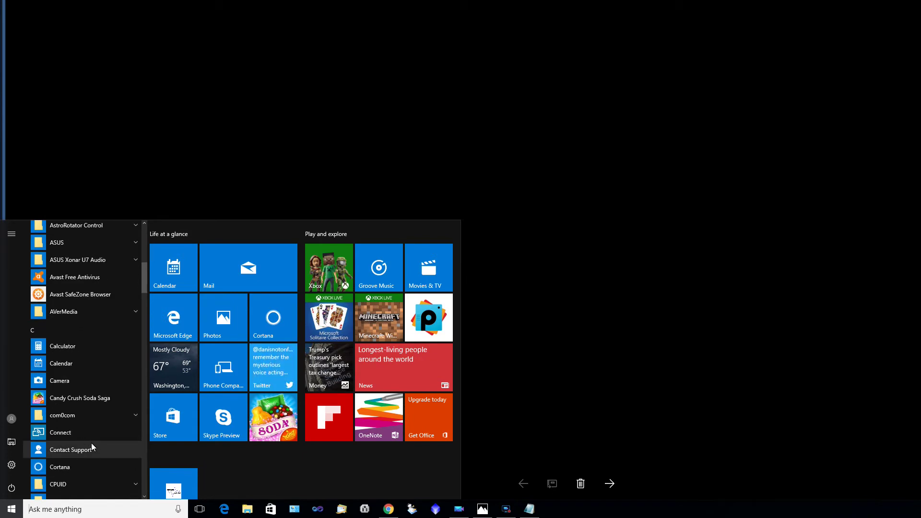
pyautogui.click(62, 416)
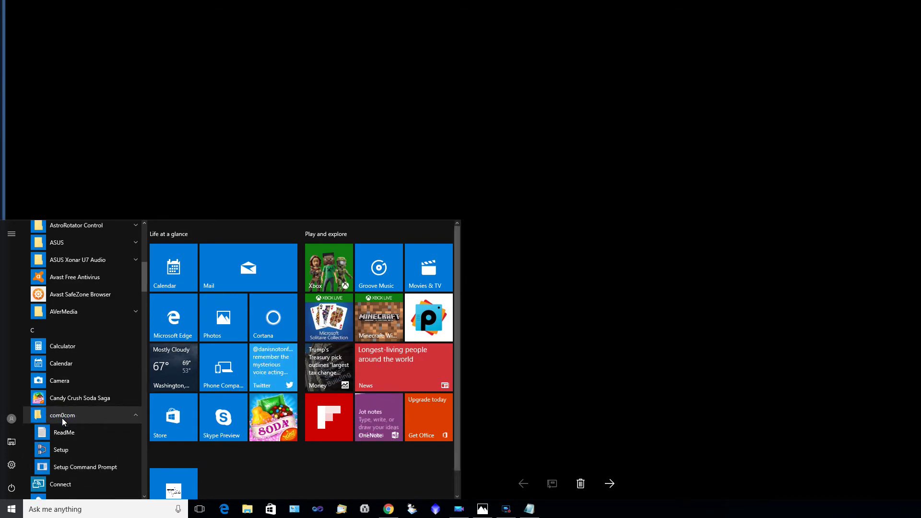
pyautogui.click(60, 451)
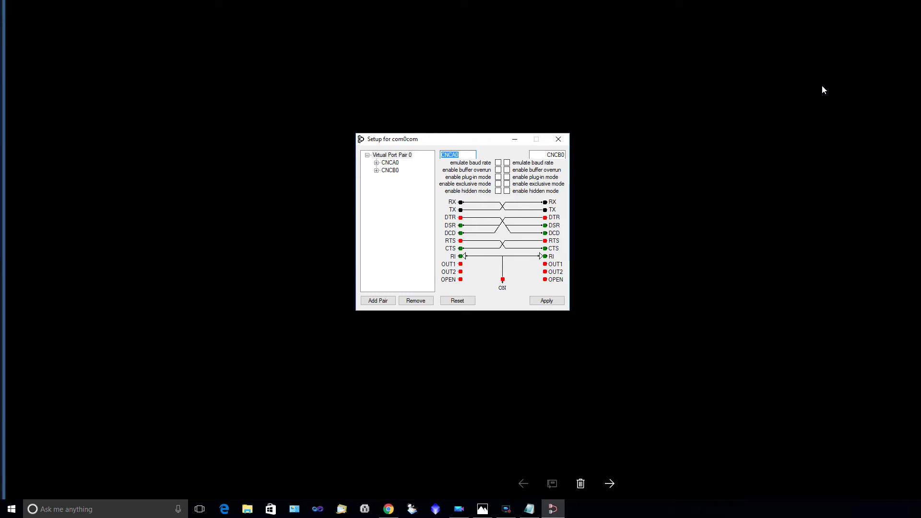
# Name the ports of Virtual Port Pair 0 COM14 and COM15 and apply the change
pyautogui.hotkey('shift', 'Tab')
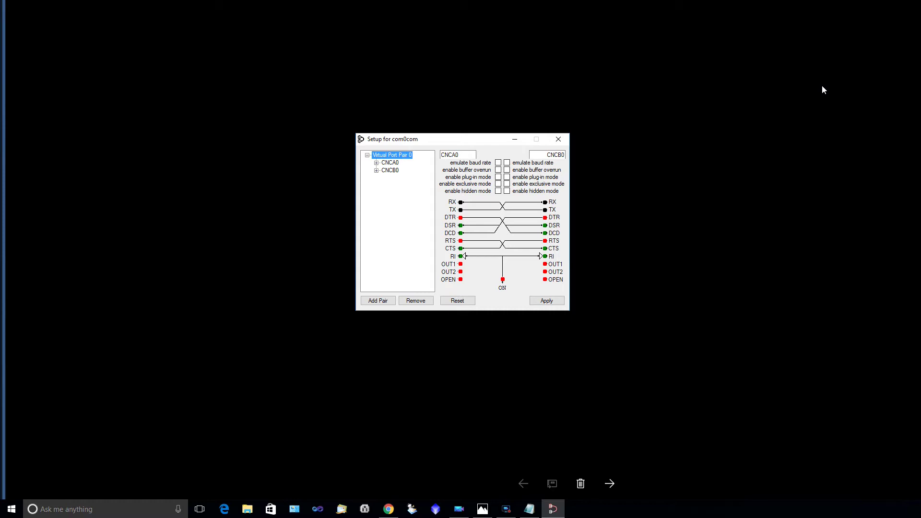
pyautogui.press('Tab')
pyautogui.press('Tab')
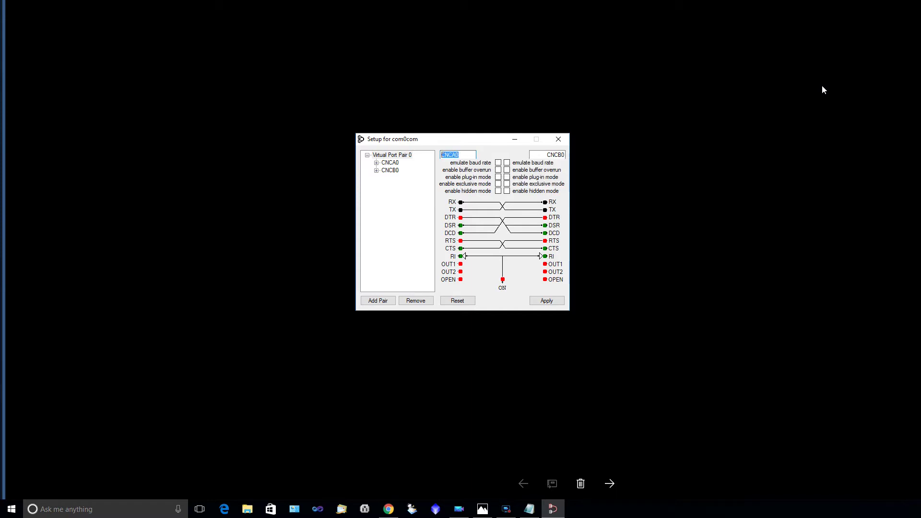
pyautogui.press('End')
pyautogui.hotkey('shift', 'Left')
pyautogui.hotkey('shift', 'Left')
pyautogui.hotkey('shift', 'Left')
pyautogui.hotkey('shift', 'Left')
pyautogui.hotkey('shift', 'Left')
pyautogui.write('COM14')
pyautogui.press('Tab')
pyautogui.write('COM15')
pyautogui.press('Tab')
pyautogui.press('Return')
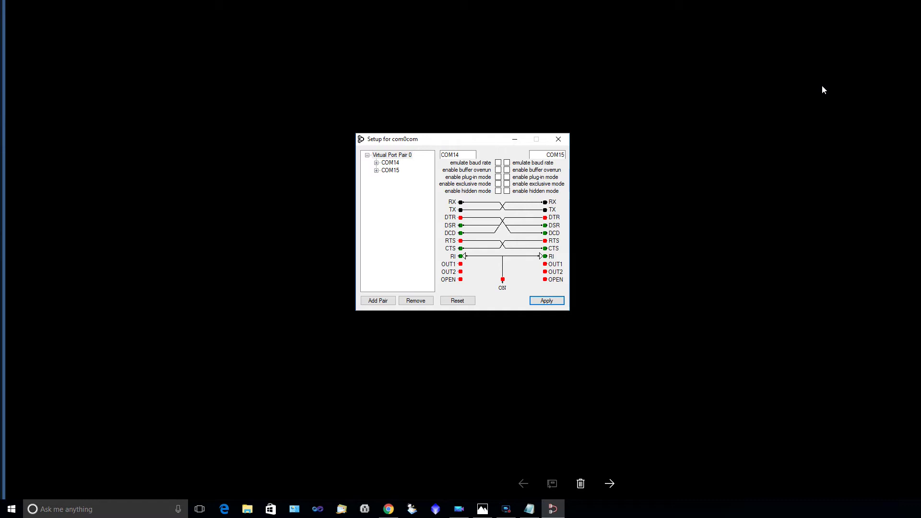
# Add a second virtual port pair, name its ports COM16 and COM17, apply the change and close the setup
pyautogui.hotkey('shift', 'Tab')
pyautogui.hotkey('shift', 'Tab')
pyautogui.hotkey('shift', 'Tab')
pyautogui.press('Return')
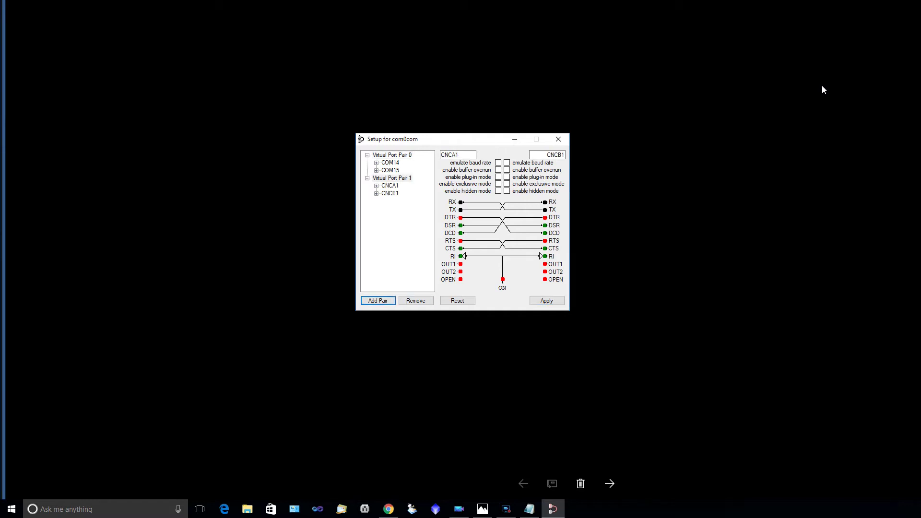
pyautogui.press('Tab')
pyautogui.hotkey('shift', 'Home')
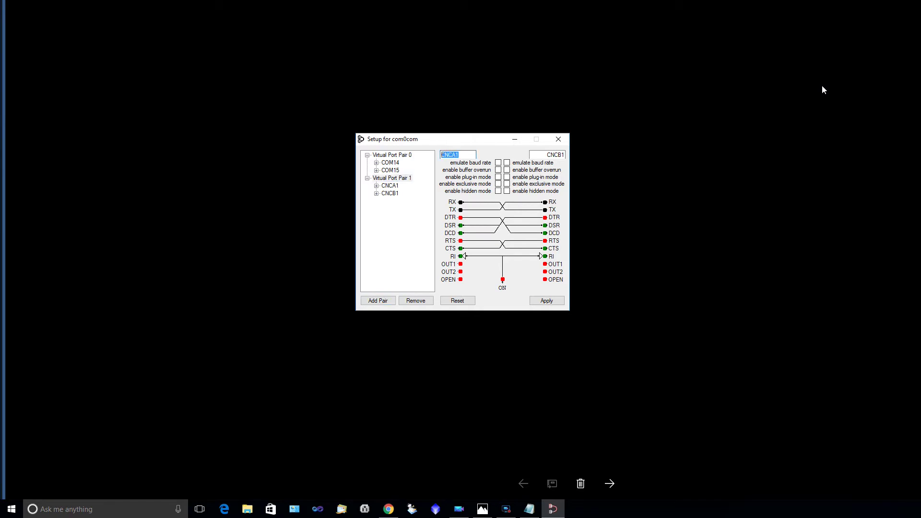
pyautogui.write('COM16')
pyautogui.press('Tab')
pyautogui.write('COM17')
pyautogui.press('Tab')
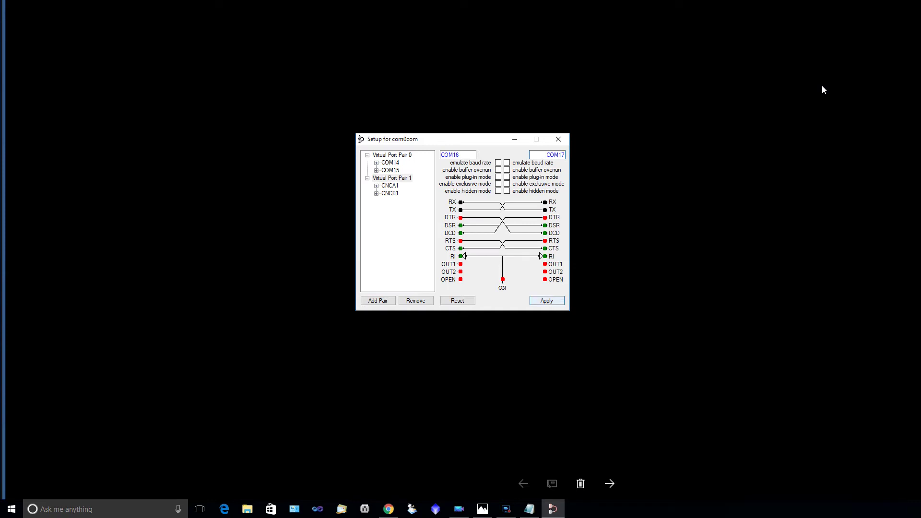
pyautogui.press('space')
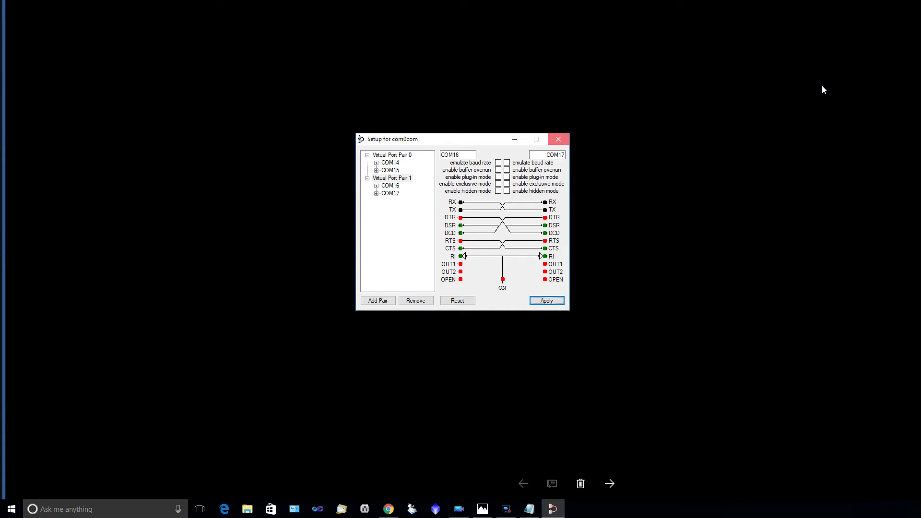
pyautogui.hotkey('alt', 'F4')
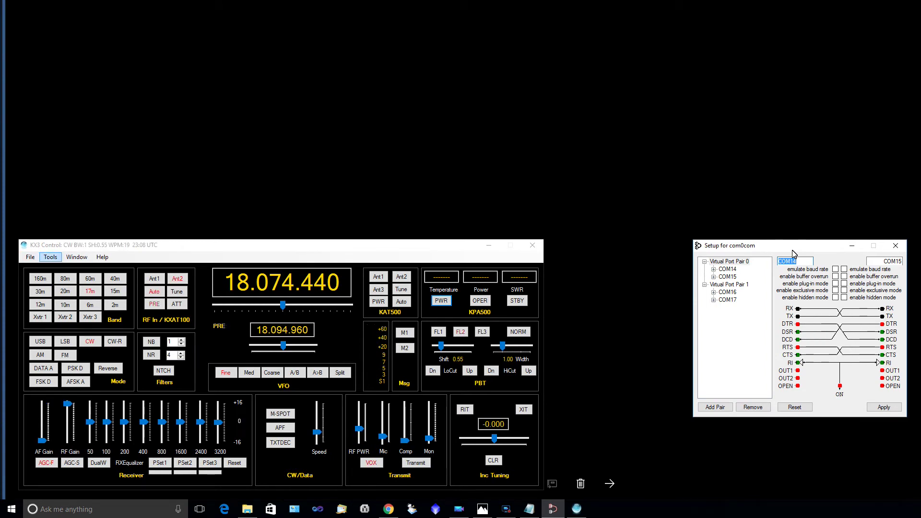
# In the Win4K3Suite third-party software settings, assign COM15 to Aux/CAT Port 1 and connect it
pyautogui.click(50, 257)
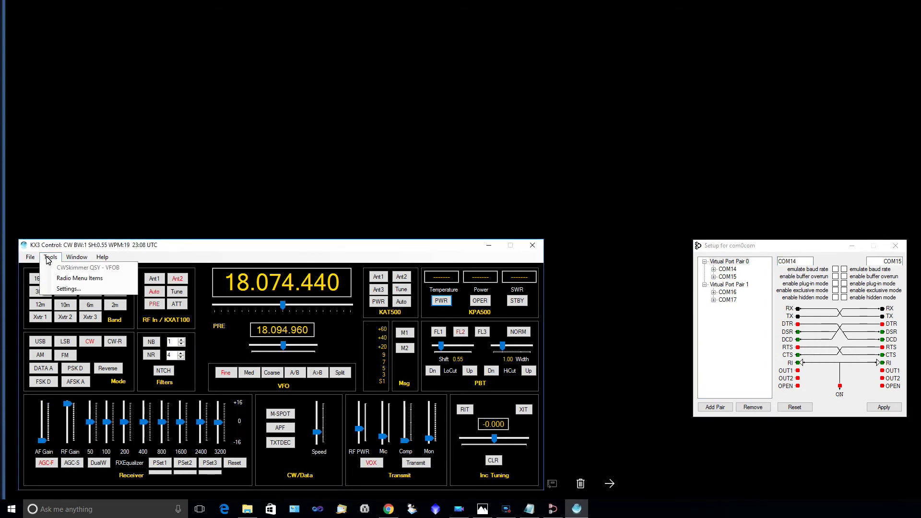
pyautogui.click(67, 289)
pyautogui.moveTo(281, 0); pyautogui.dragTo(196, 17)
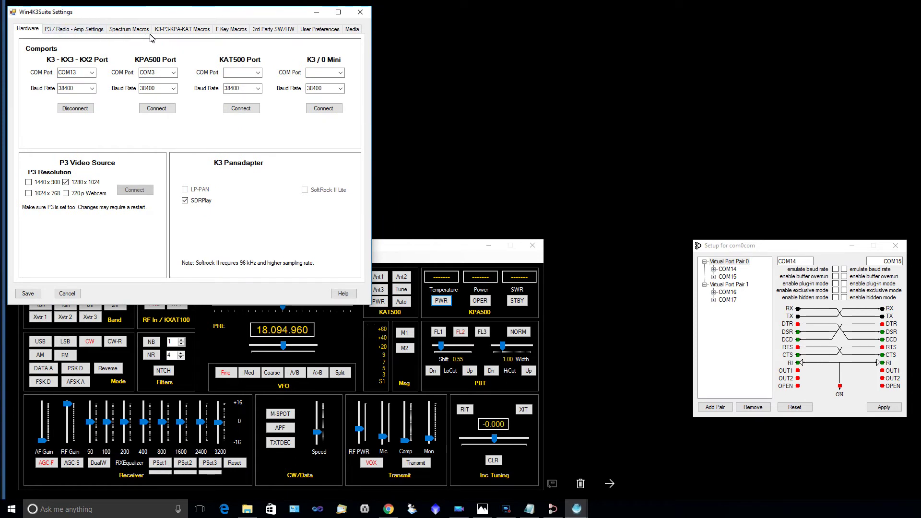
pyautogui.click(271, 30)
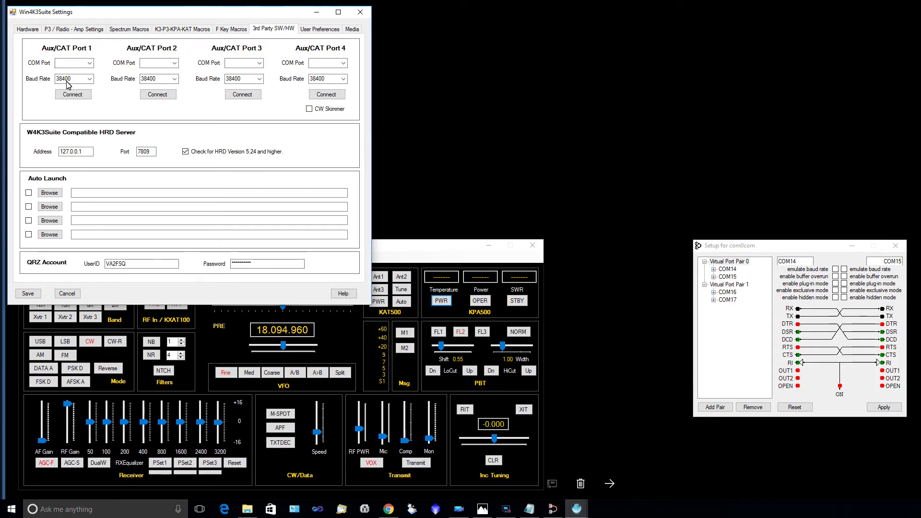
pyautogui.click(91, 65)
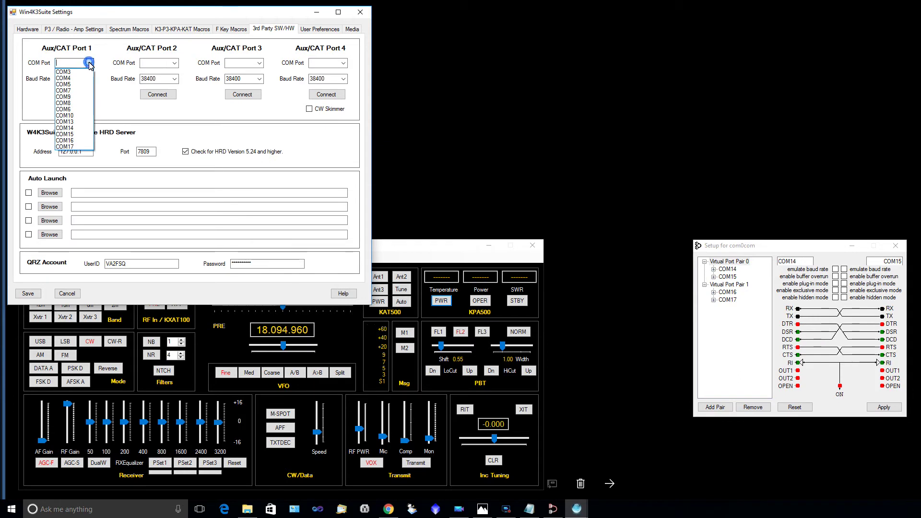
pyautogui.click(76, 134)
pyautogui.click(74, 99)
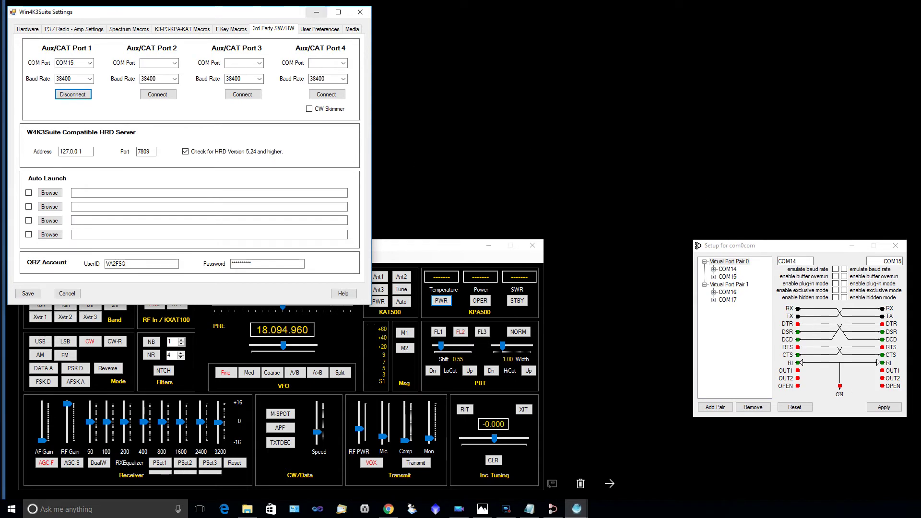
# Assign COM17 to Aux/CAT Port 2, connect it and save the settings
pyautogui.click(174, 63)
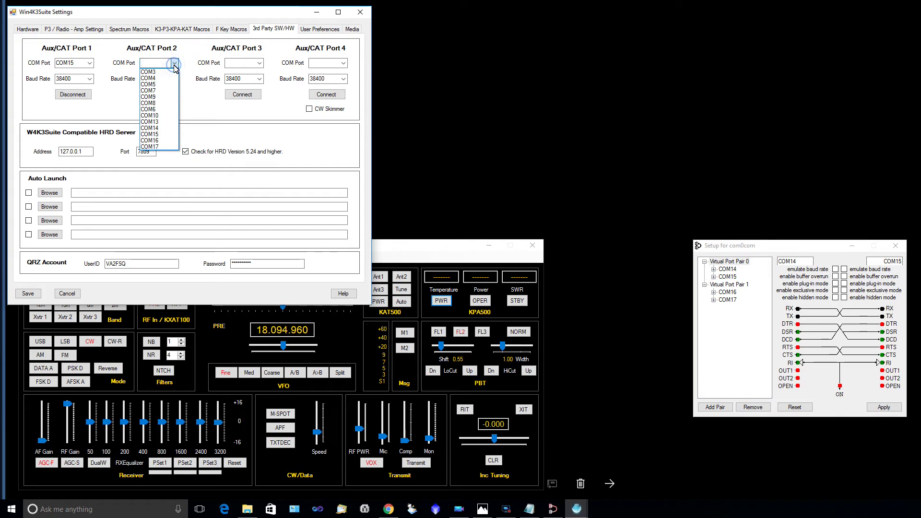
pyautogui.click(162, 147)
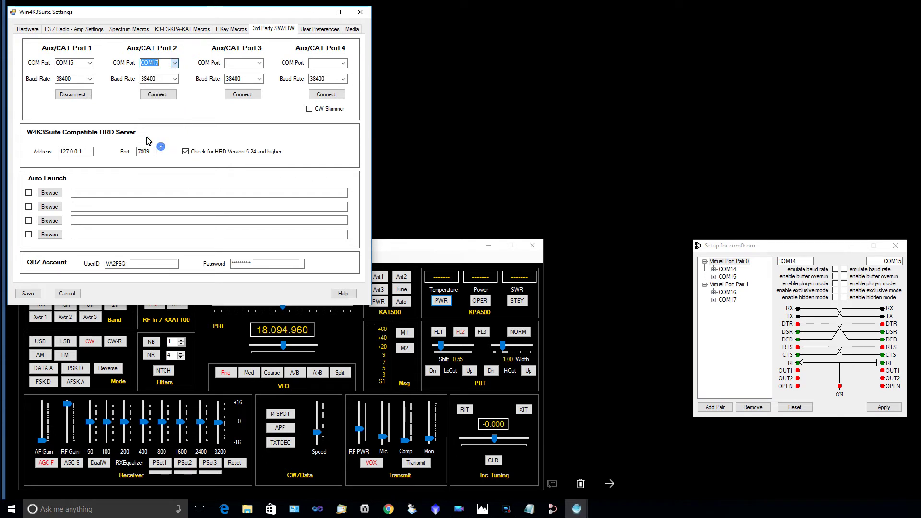
pyautogui.click(167, 95)
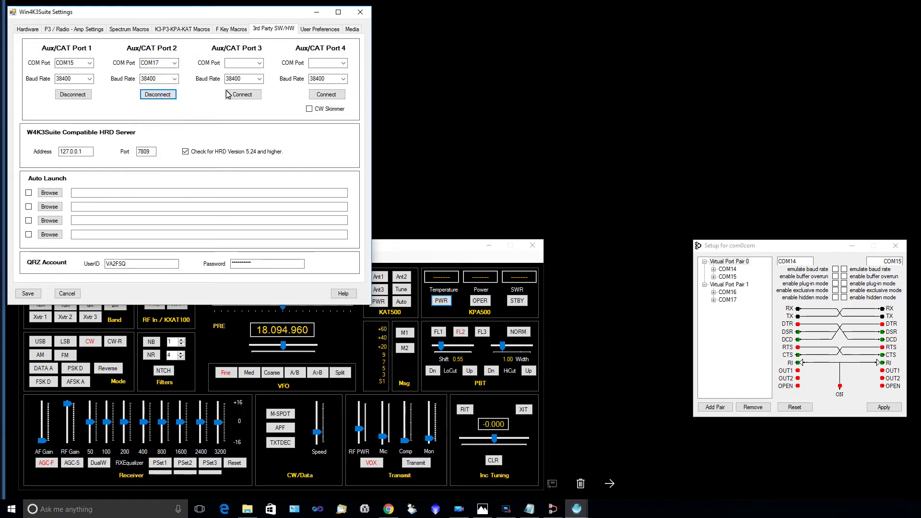
pyautogui.click(24, 297)
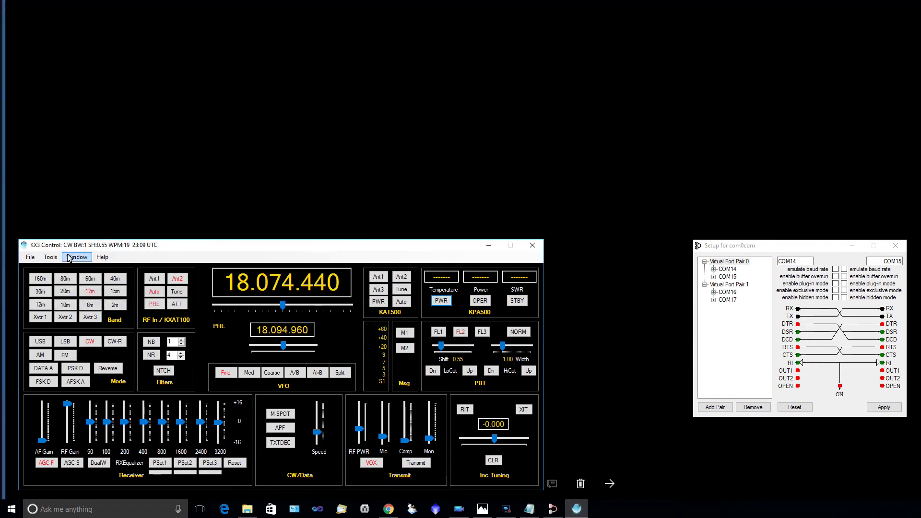
# Reopen the Win4K3Suite settings and move the window to the upper corner of the desktop
pyautogui.click(51, 257)
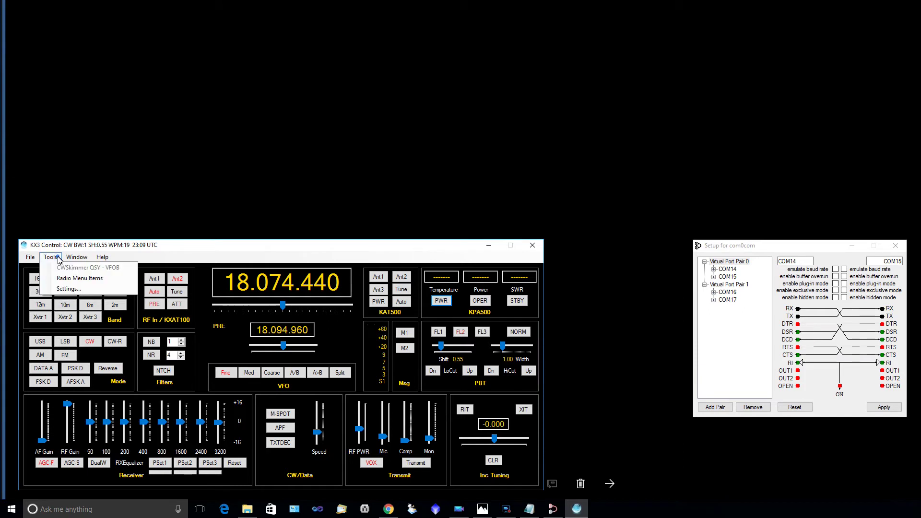
pyautogui.click(69, 289)
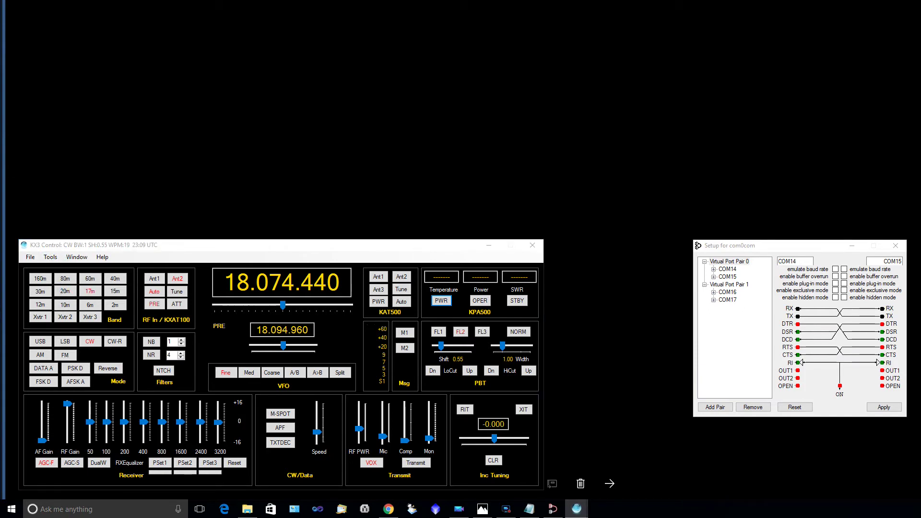
pyautogui.moveTo(215, 48); pyautogui.dragTo(181, 13)
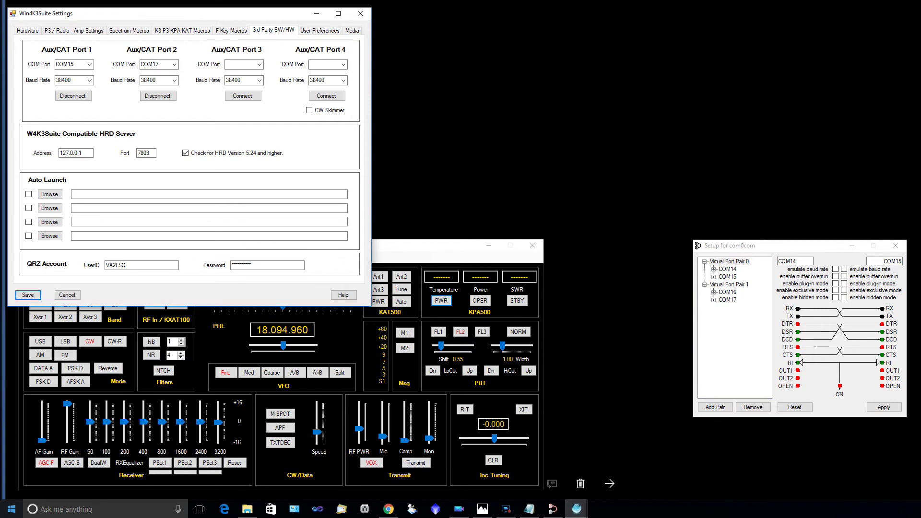
# Launch Commander from the DXLab Suite folder
pyautogui.click(12, 509)
pyautogui.scroll(-5, 59, 418)
pyautogui.scroll(-8, 70, 421)
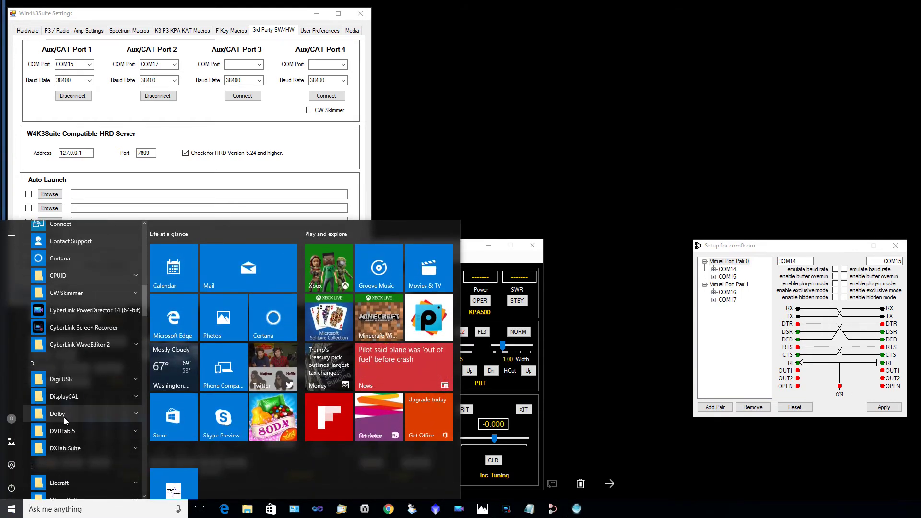
pyautogui.click(64, 449)
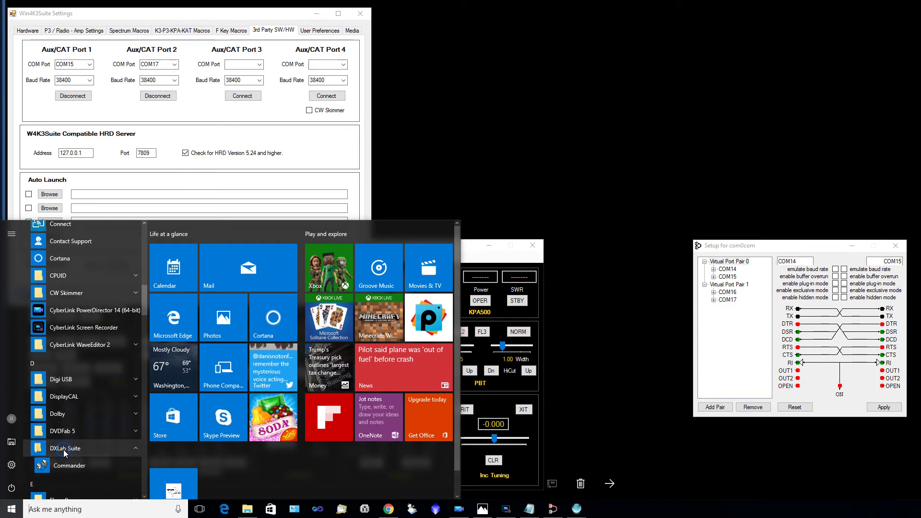
pyautogui.click(65, 466)
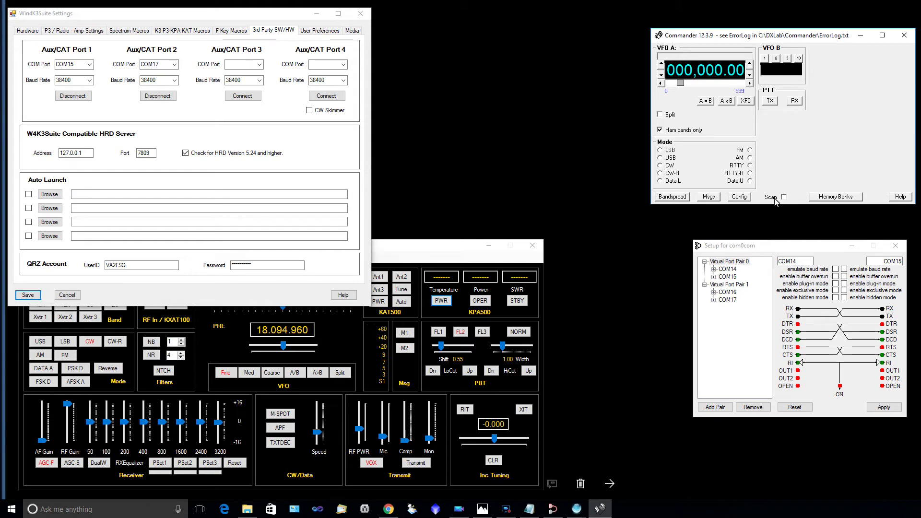
# Set the radio model to KX3 in the Commander configuration
pyautogui.click(739, 197)
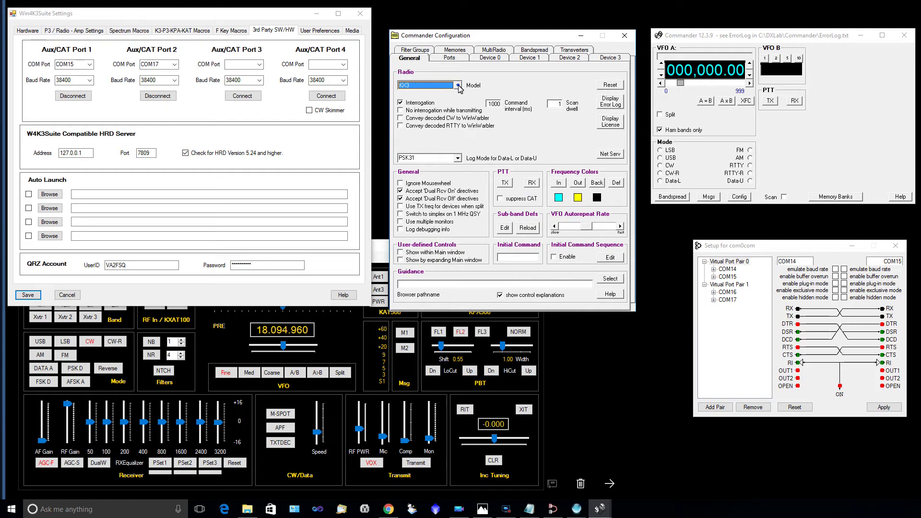
pyautogui.click(459, 86)
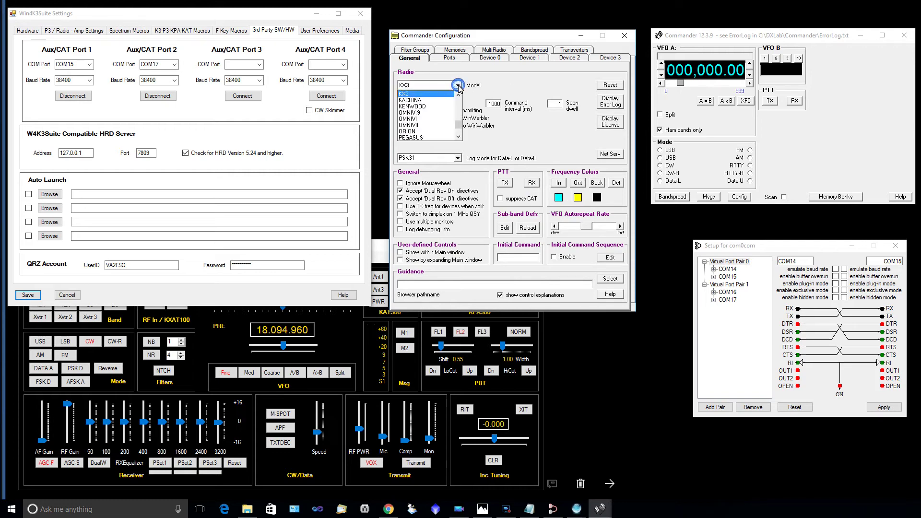
pyautogui.click(426, 94)
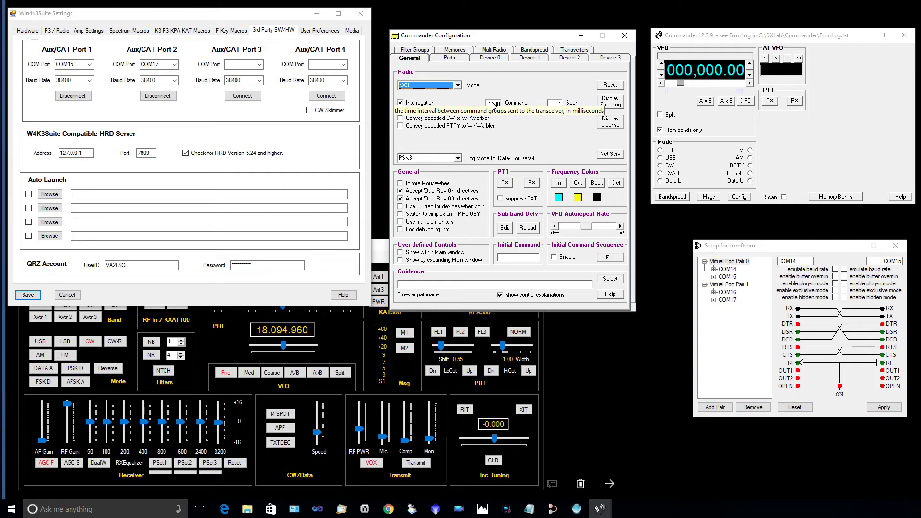
# Set the primary CAT serial port in the Commander configuration to port 14
pyautogui.click(449, 59)
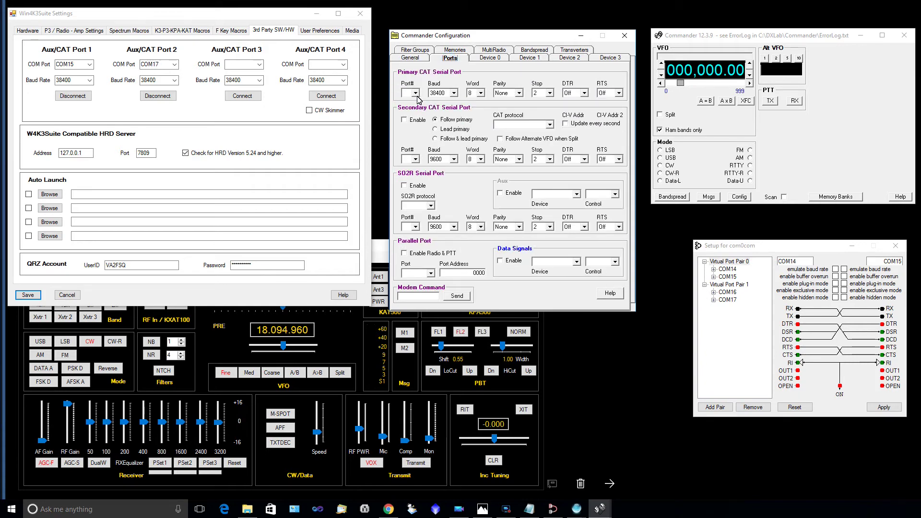
pyautogui.click(68, 65)
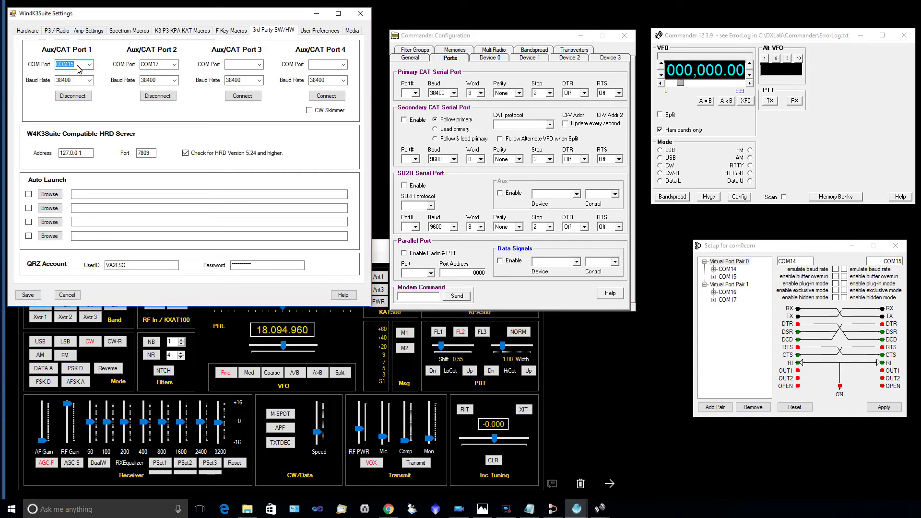
pyautogui.click(75, 66)
pyautogui.click(415, 94)
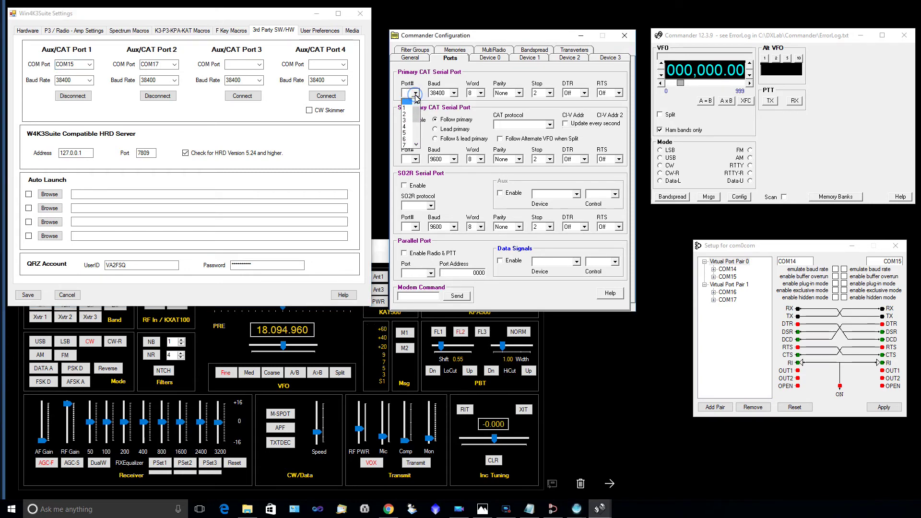
pyautogui.moveTo(420, 115); pyautogui.dragTo(418, 137)
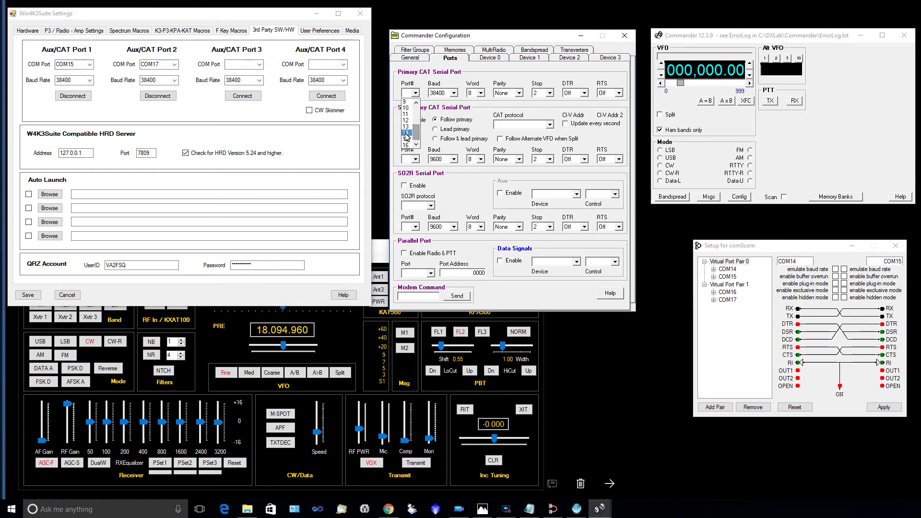
pyautogui.click(405, 134)
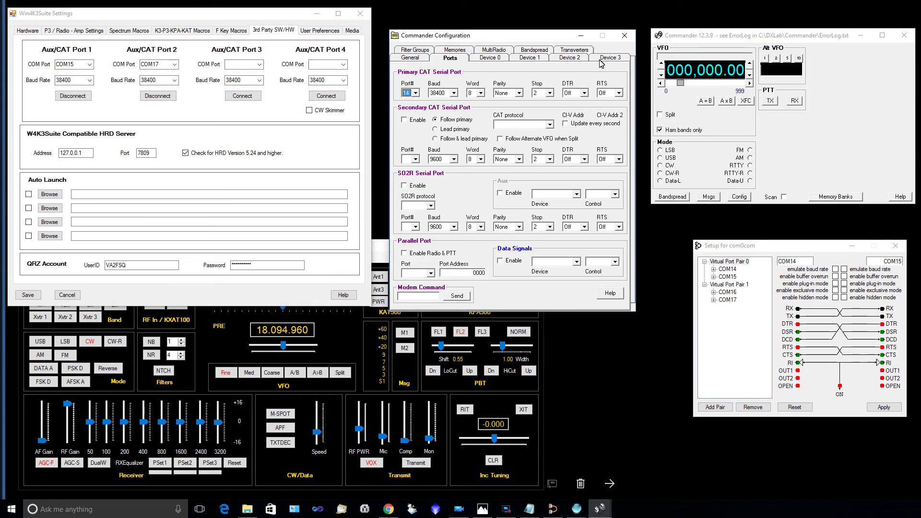
# Close the Commander Configuration and Win4K3Suite Settings windows
pyautogui.click(625, 37)
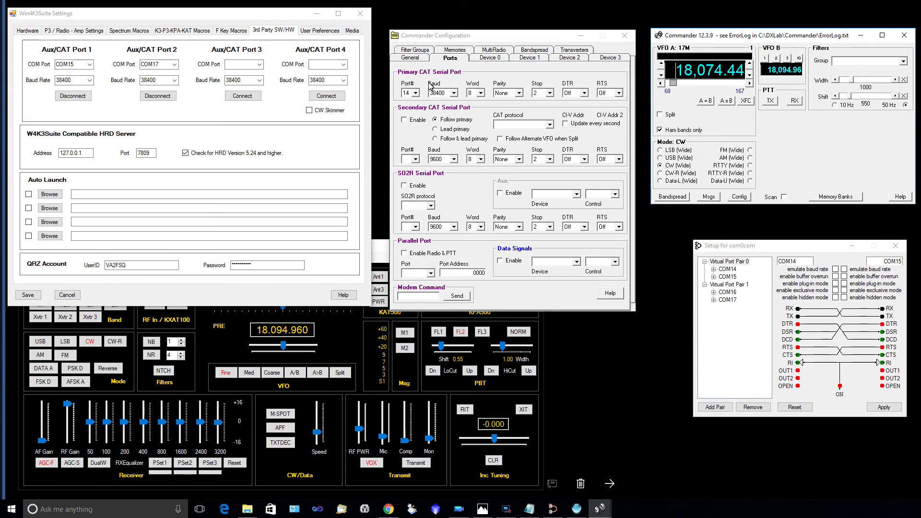
pyautogui.click(624, 37)
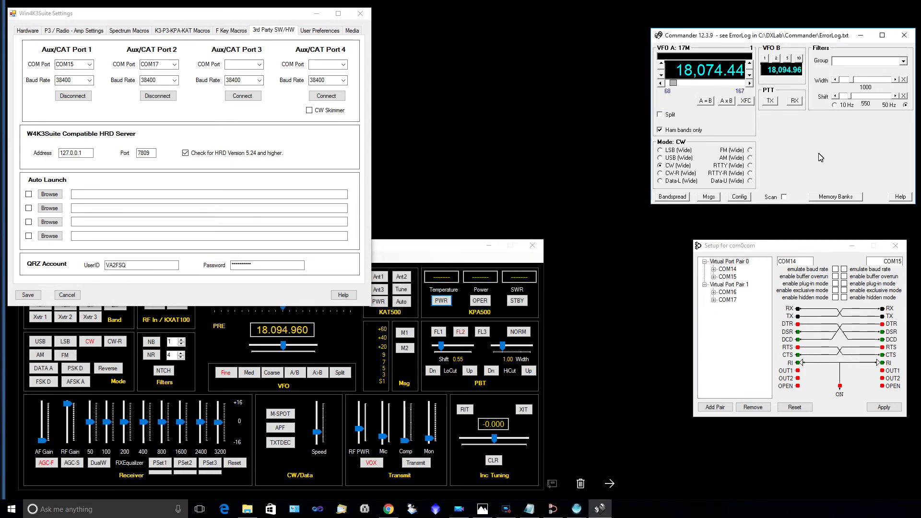
pyautogui.click(361, 15)
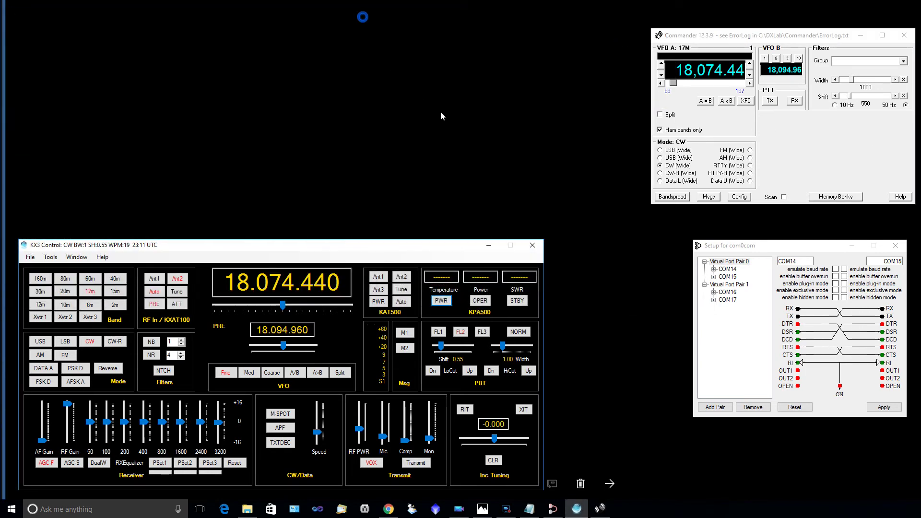
# Switch the radio to 20m CW in KX3 Control and tune VFO A to 14,070.00 in Commander
pyautogui.click(65, 291)
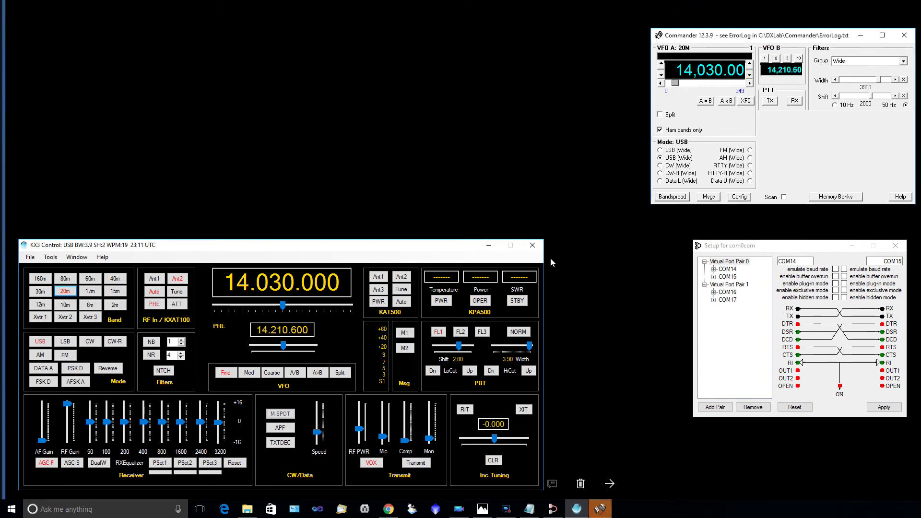
pyautogui.click(89, 341)
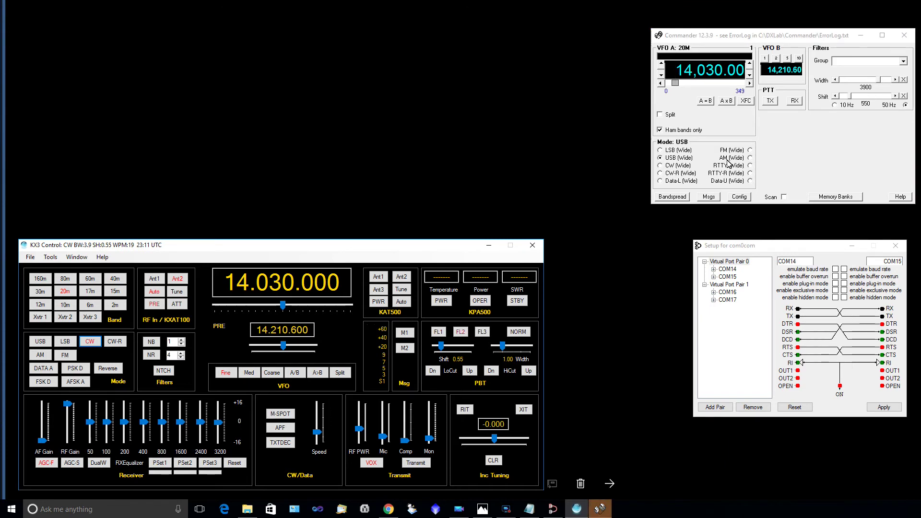
pyautogui.click(684, 169)
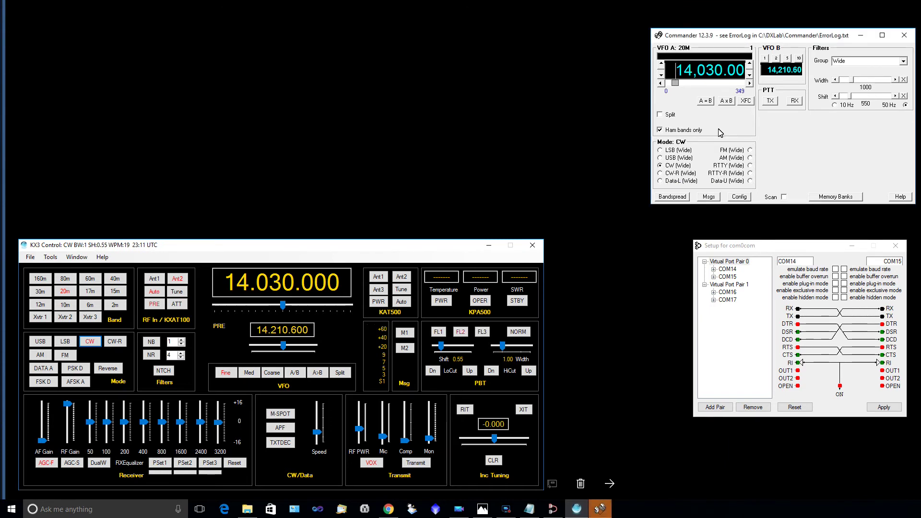
pyautogui.click(707, 71)
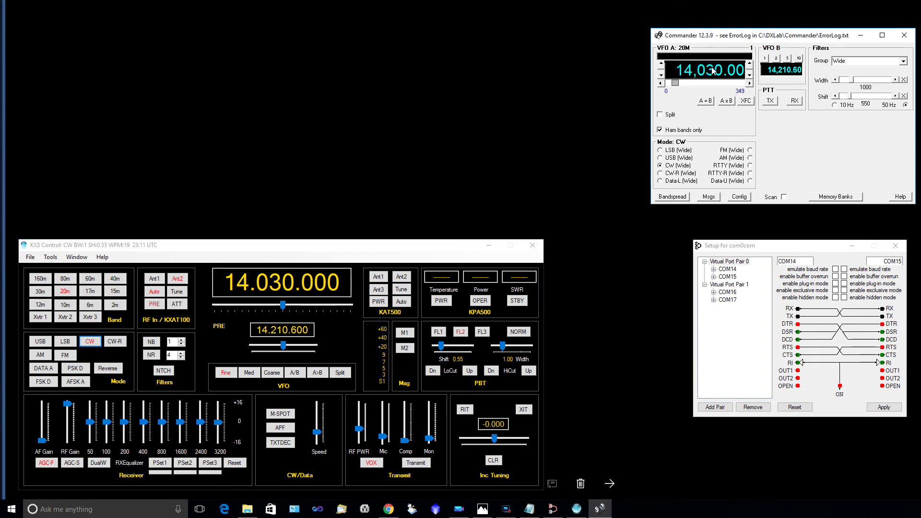
pyautogui.scroll(4, 711, 74)
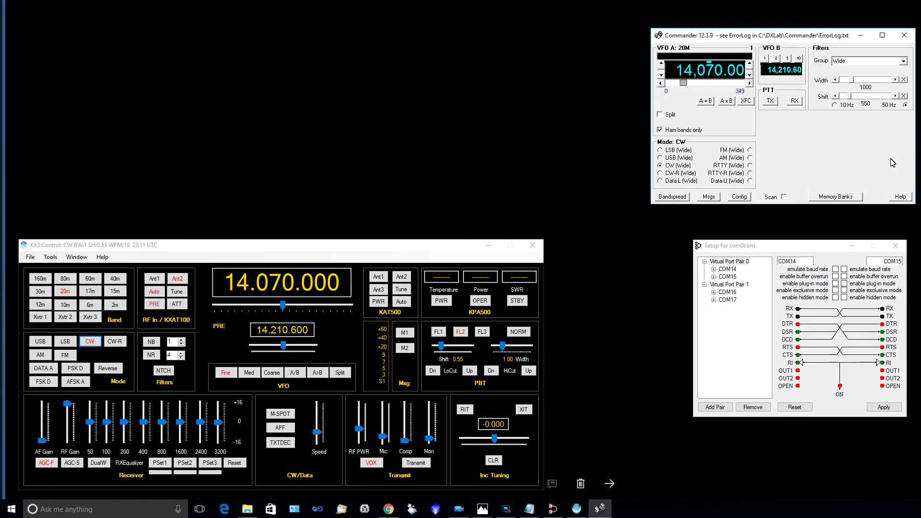
# Close Commander and launch N1MM Logger+ from its program folder
pyautogui.click(904, 36)
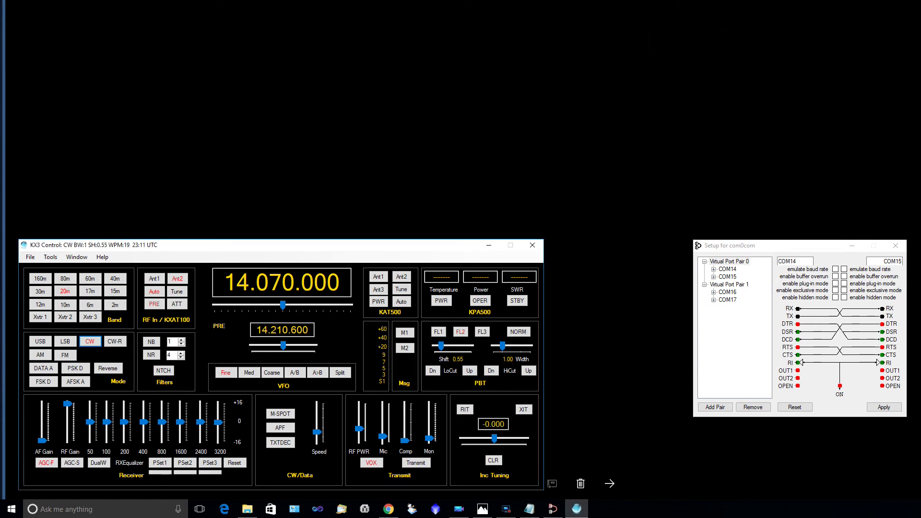
pyautogui.click(2, 514)
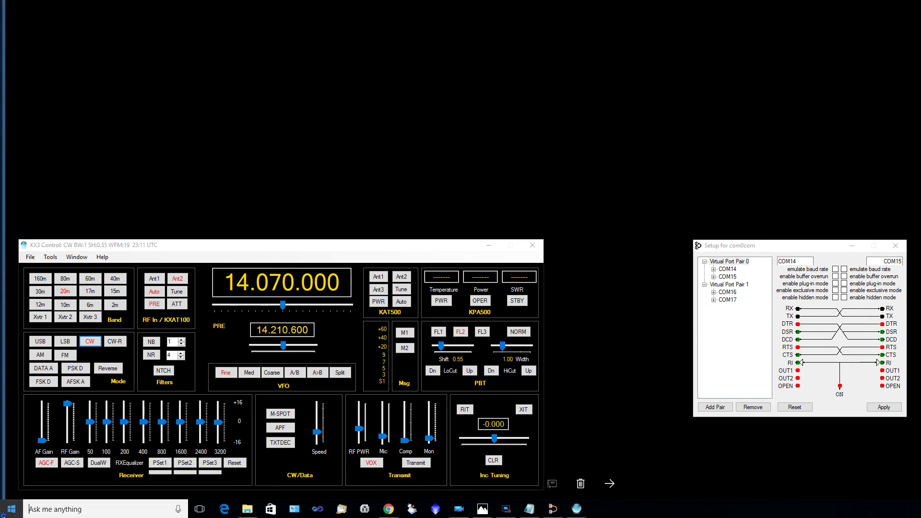
pyautogui.scroll(-10, 58, 328)
pyautogui.scroll(-15, 58, 328)
pyautogui.scroll(-10, 61, 339)
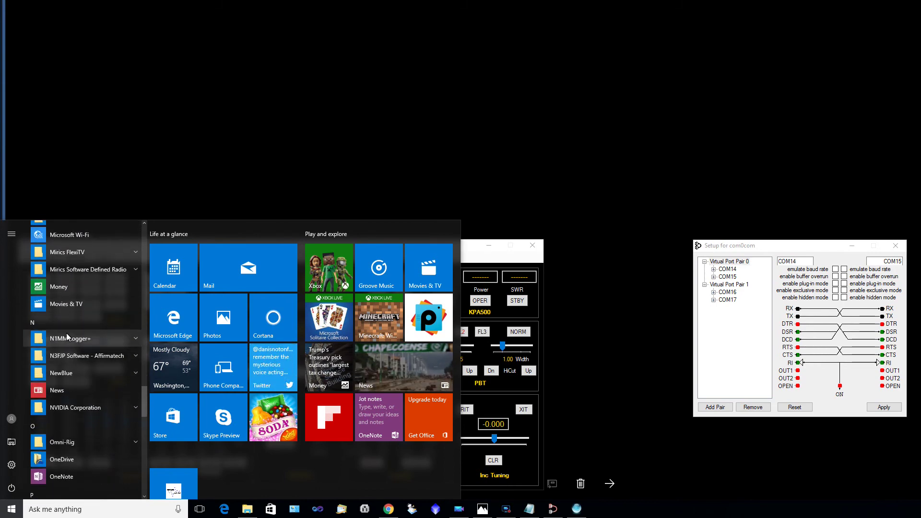
pyautogui.click(67, 338)
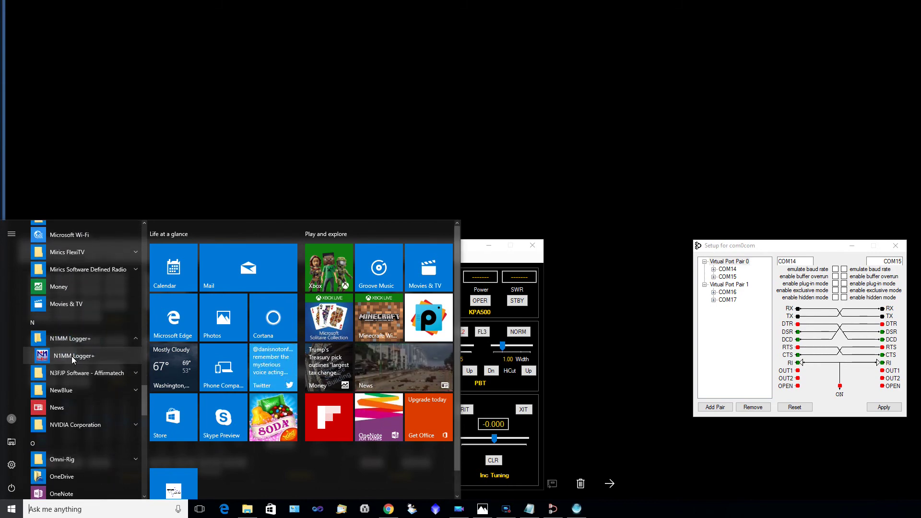
pyautogui.click(73, 356)
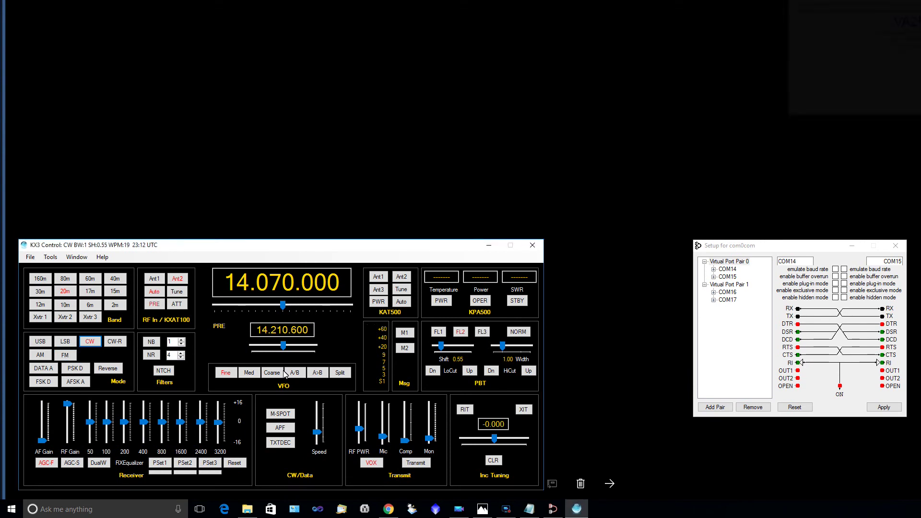
# Open N1MM Logger+'s ports and mode control configuration and place its window above the KX3 Control and com0com windows
pyautogui.moveTo(700, 79); pyautogui.dragTo(753, 74)
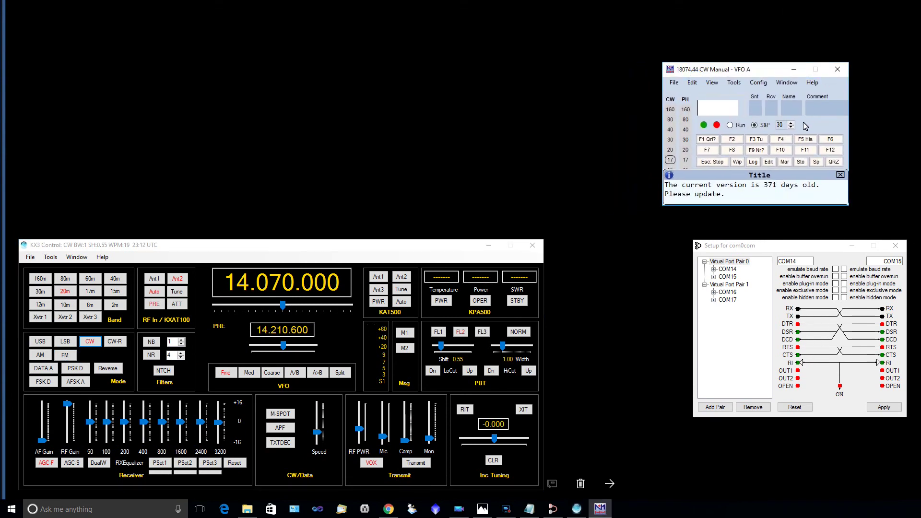
pyautogui.click(757, 85)
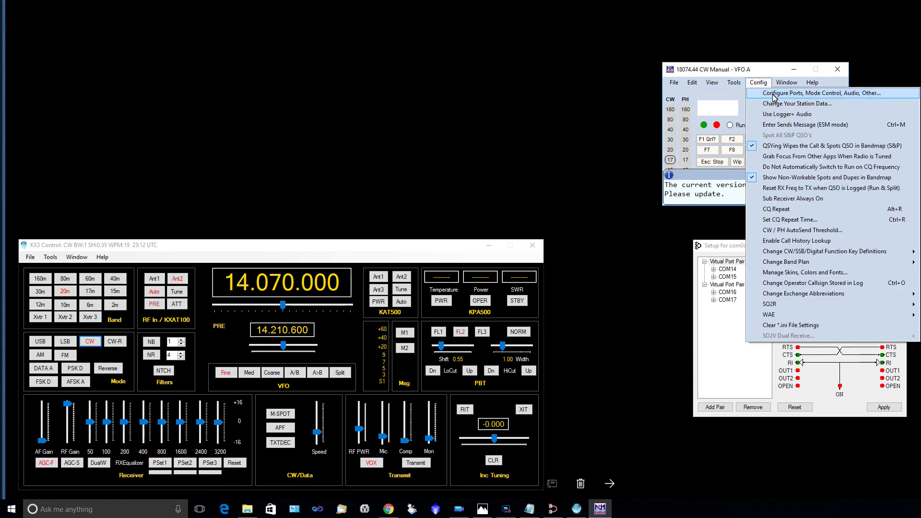
pyautogui.click(773, 94)
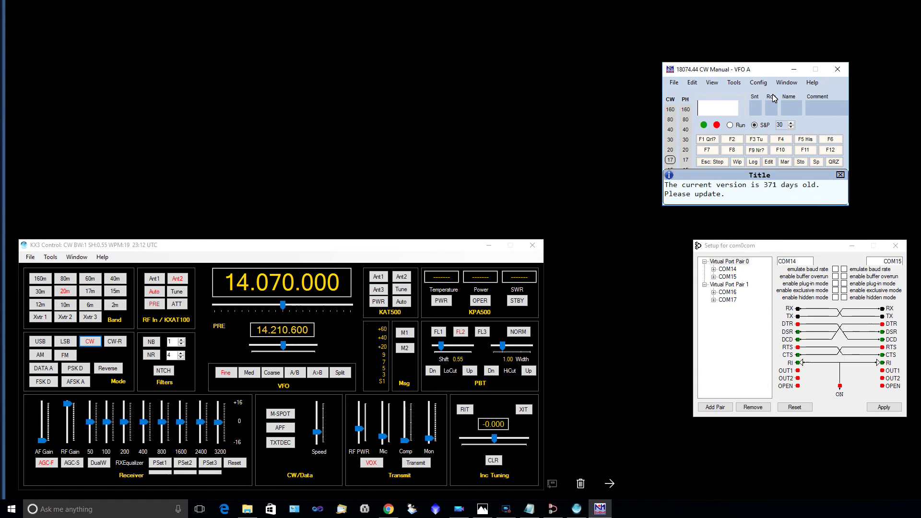
pyautogui.moveTo(509, 39); pyautogui.dragTo(695, 43)
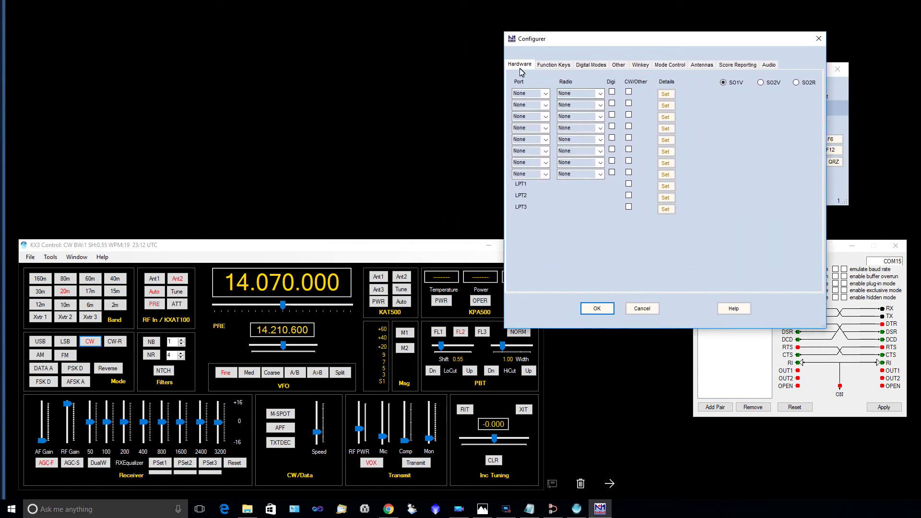
# Move the com0com setup window clear of the Configurer and reopen the Win4K3Suite settings to view the Aux/CAT port assignments
pyautogui.click(839, 248)
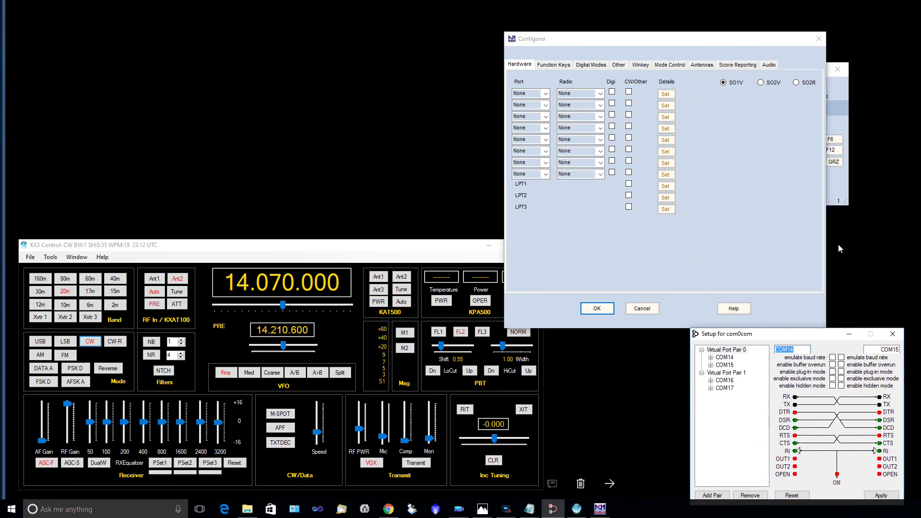
pyautogui.click(50, 257)
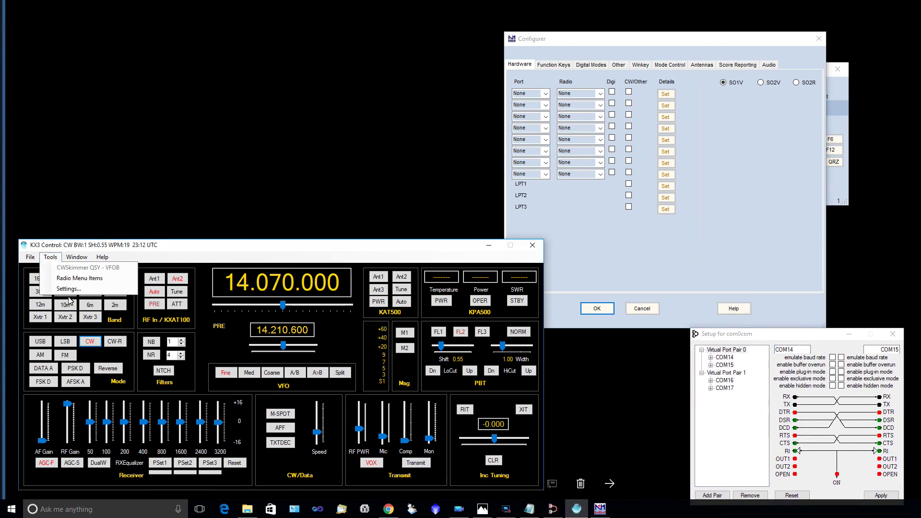
pyautogui.click(69, 288)
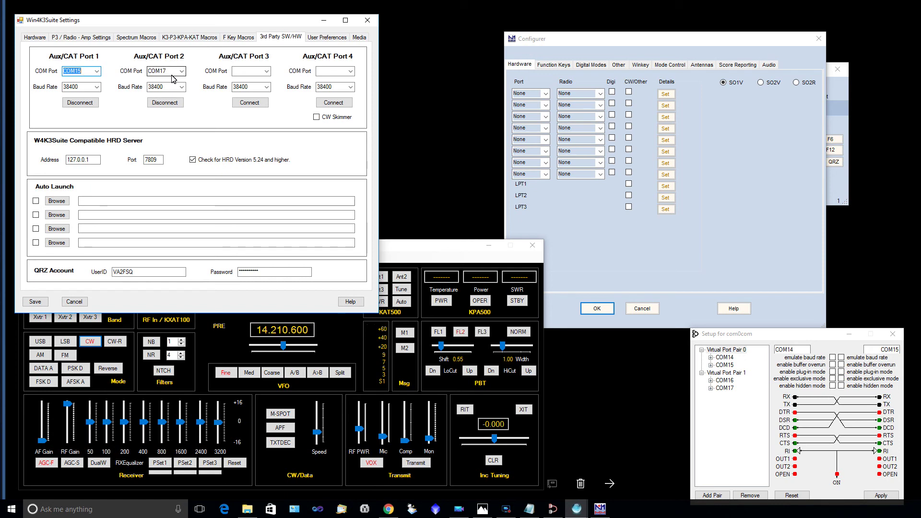
# Assign COM16 and the Elecraft KX3 radio to the first hardware row in N1MM's Configurer and accept the settings
pyautogui.click(554, 39)
pyautogui.click(543, 94)
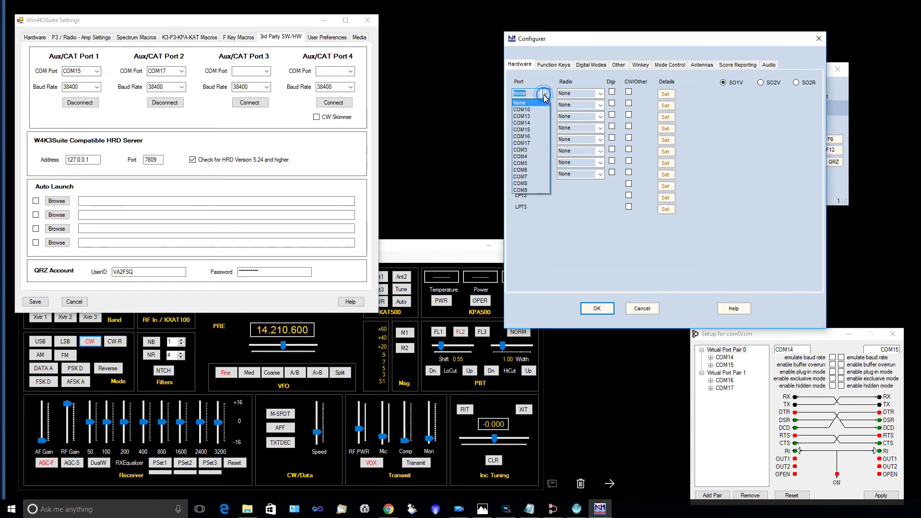
pyautogui.click(531, 137)
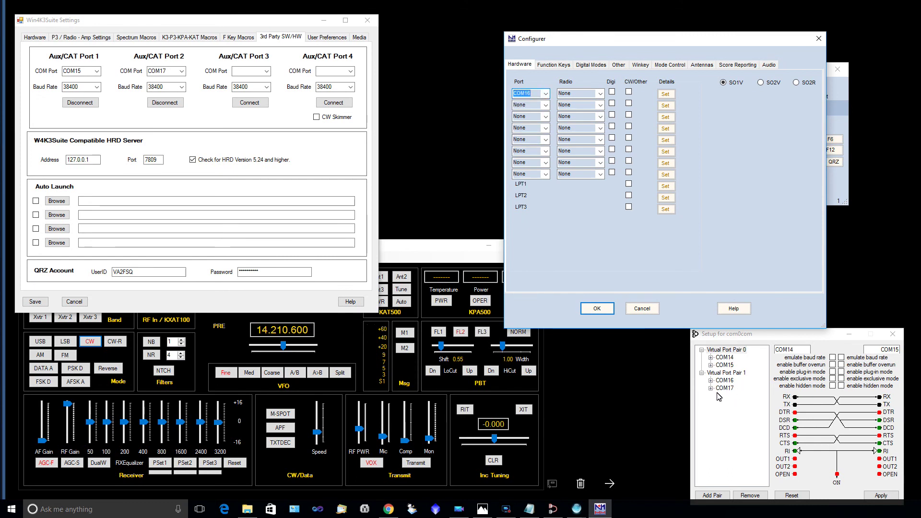
pyautogui.click(600, 93)
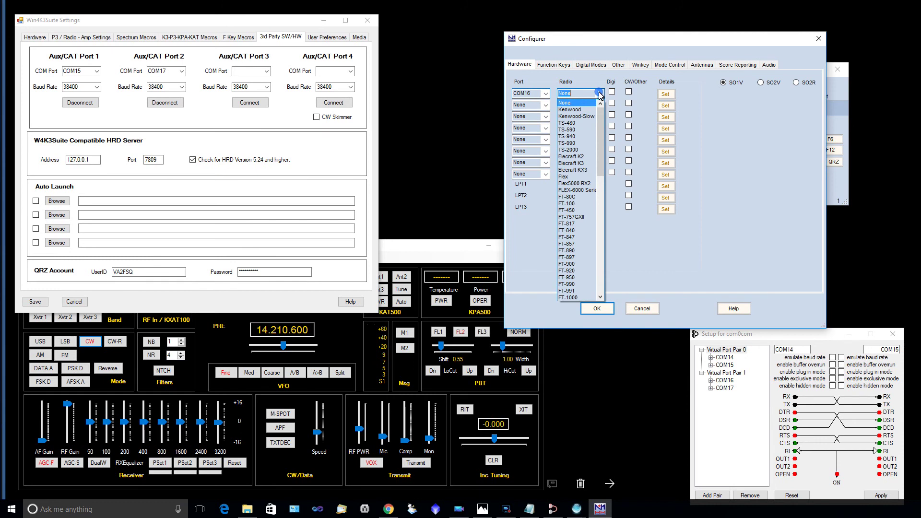
pyautogui.moveTo(602, 124)
pyautogui.mouseDown()
pyautogui.moveTo(597, 238)
pyautogui.moveTo(609, 111)
pyautogui.moveTo(615, 119)
pyautogui.mouseUp()
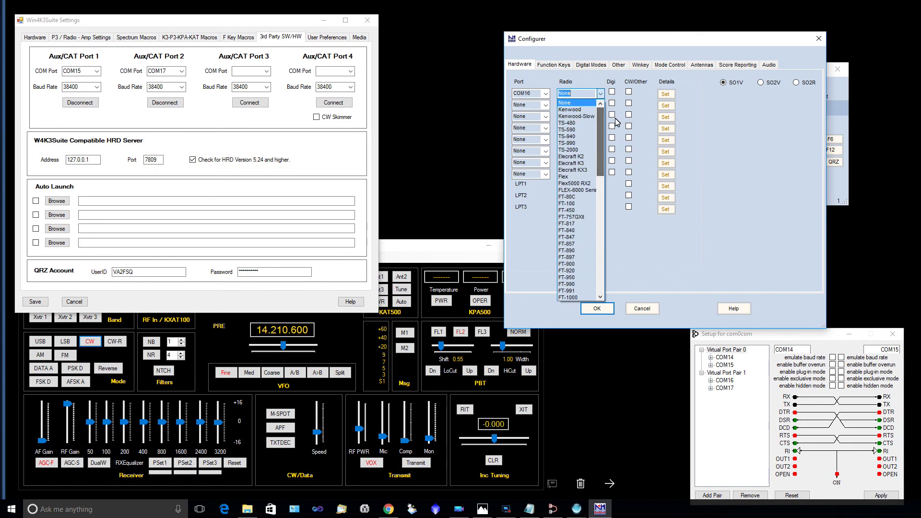
pyautogui.click(594, 173)
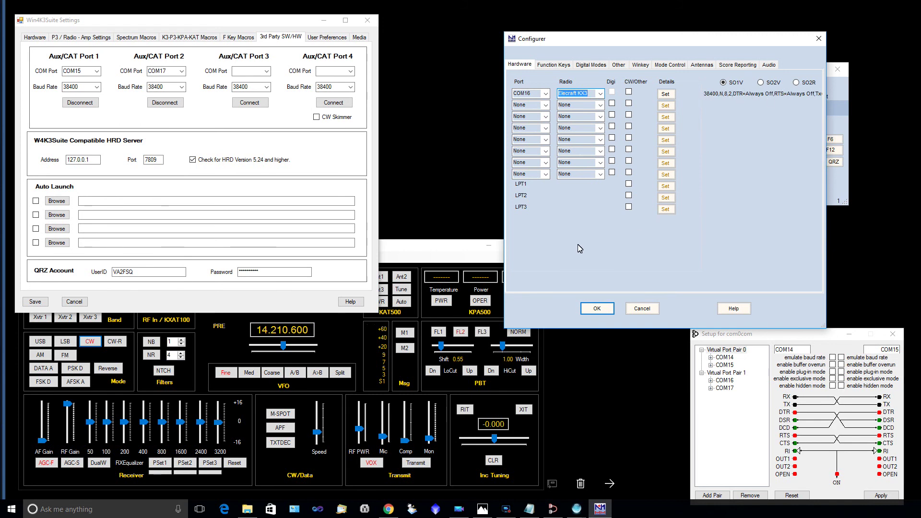
pyautogui.click(594, 308)
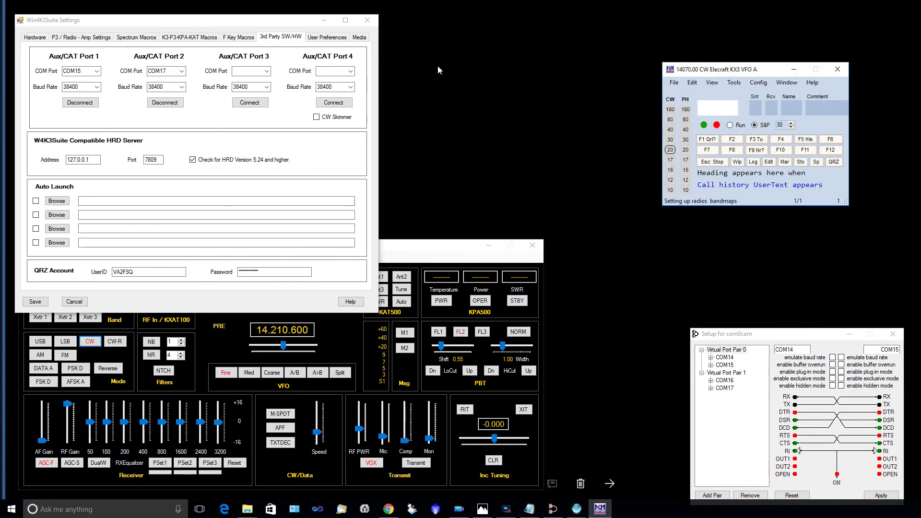
# Close the Win4K3Suite settings and switch the radio to the 17m band in KX3 Control
pyautogui.click(367, 20)
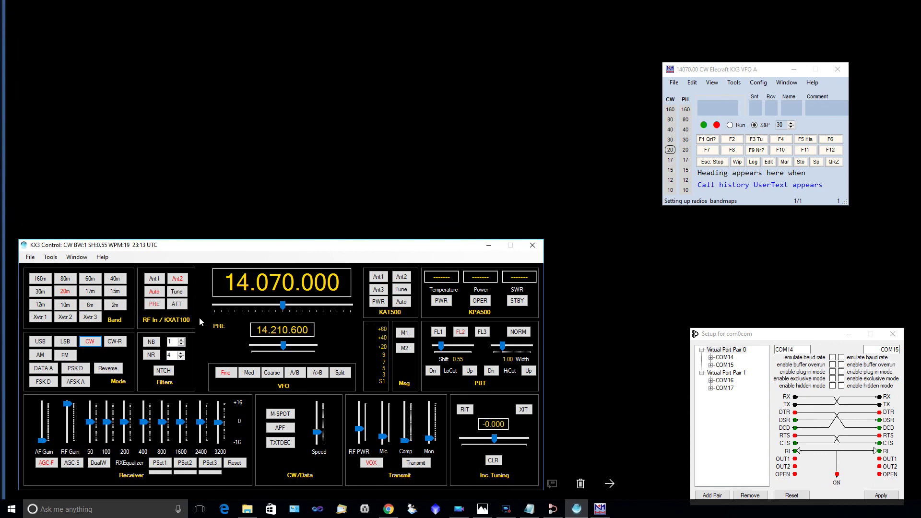
pyautogui.click(91, 292)
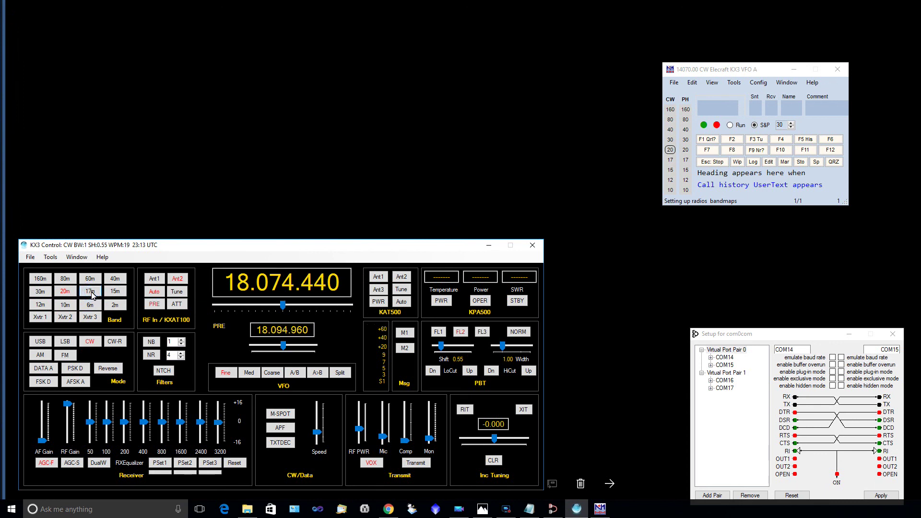